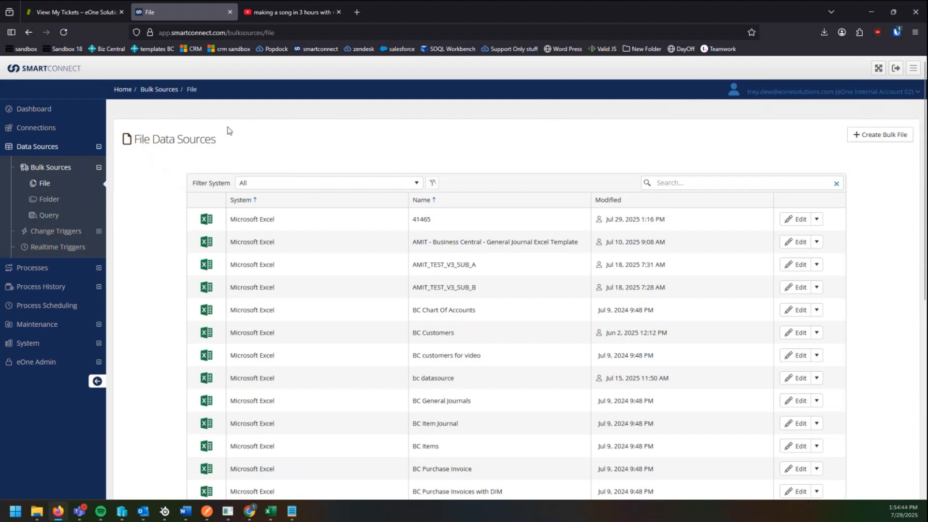
Step: Create a new bulk file data source of the Text File type with the description "Test For Text"
{"action": "scroll", "coordinate": [384, 393], "scroll_direction": "down", "scroll_amount": 5}
{"action": "scroll", "coordinate": [375, 420], "scroll_direction": "up", "scroll_amount": 5}
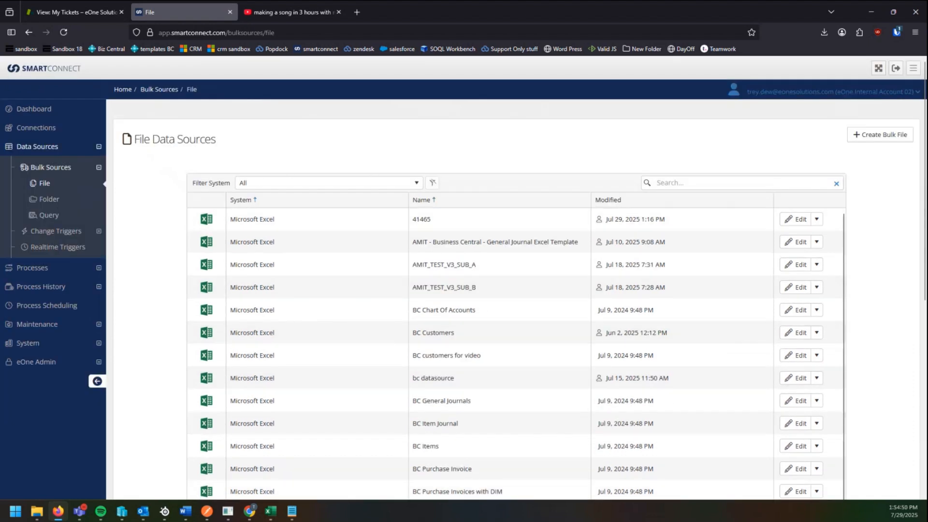
{"action": "left_click", "coordinate": [879, 141]}
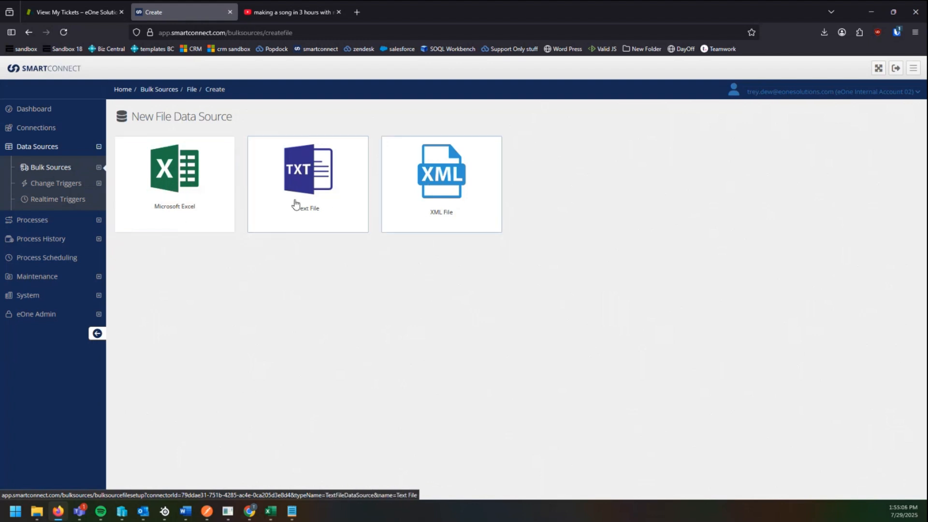
{"action": "left_click", "coordinate": [334, 210]}
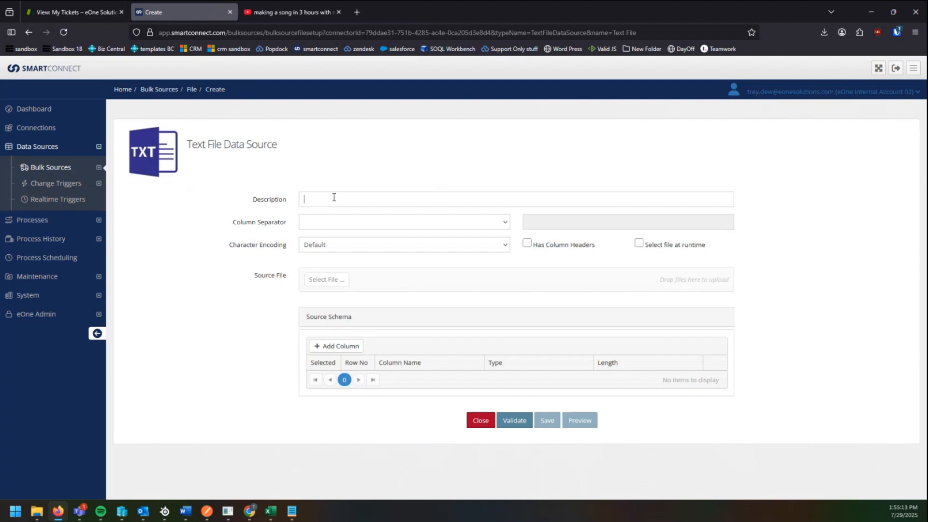
{"action": "type", "text": "Test For Text"}
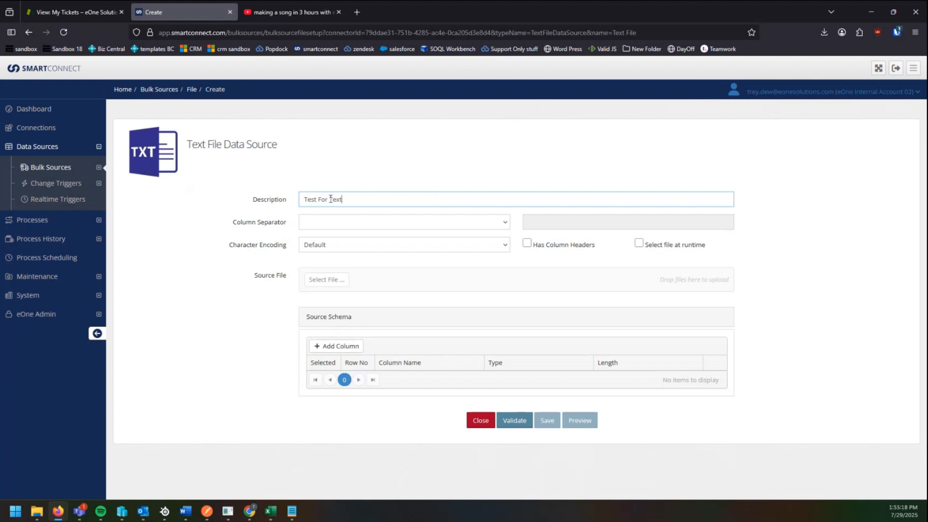
Step: Set the column separator to Csv Delimited and choose Default as the character encoding
{"action": "left_click", "coordinate": [324, 226]}
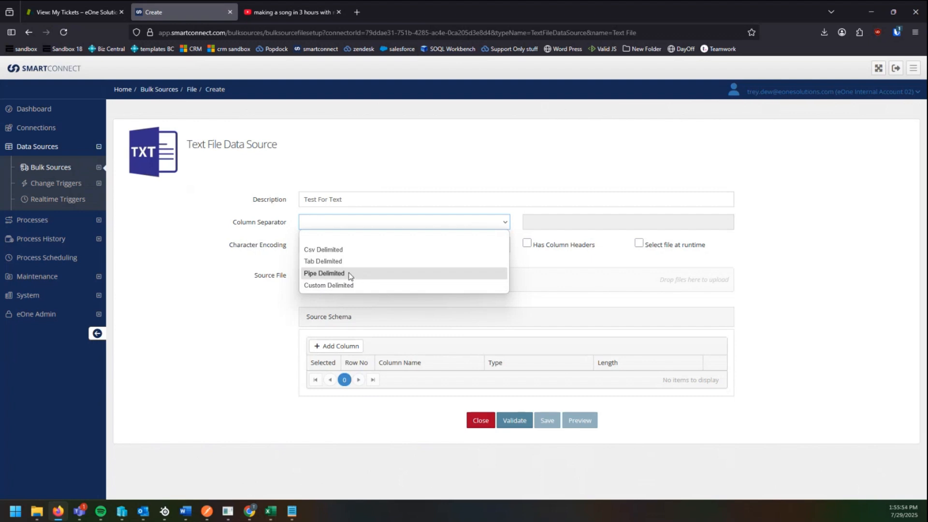
{"action": "left_click", "coordinate": [335, 251]}
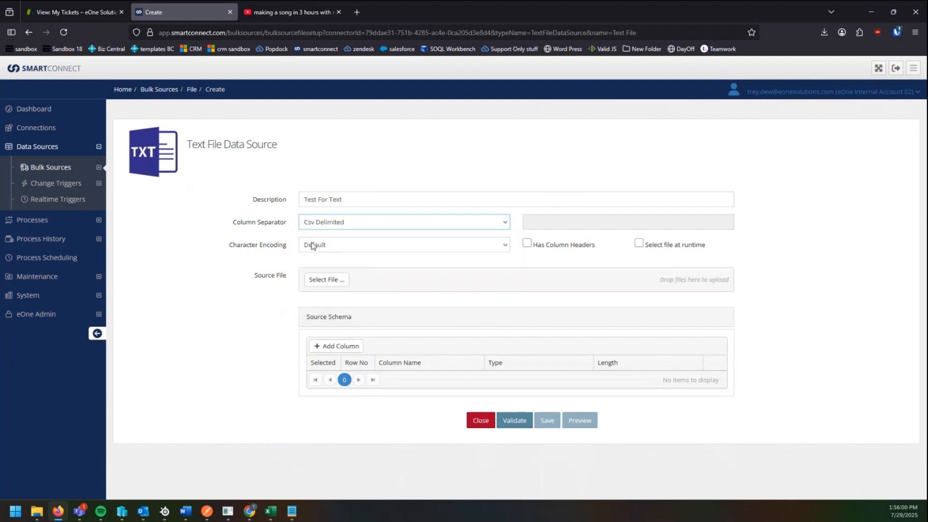
{"action": "left_click", "coordinate": [311, 248]}
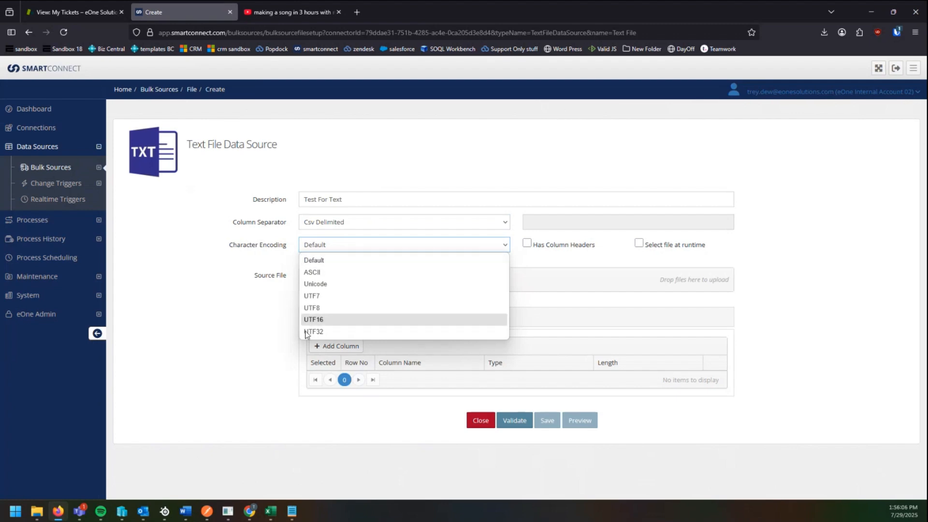
{"action": "left_click", "coordinate": [339, 258]}
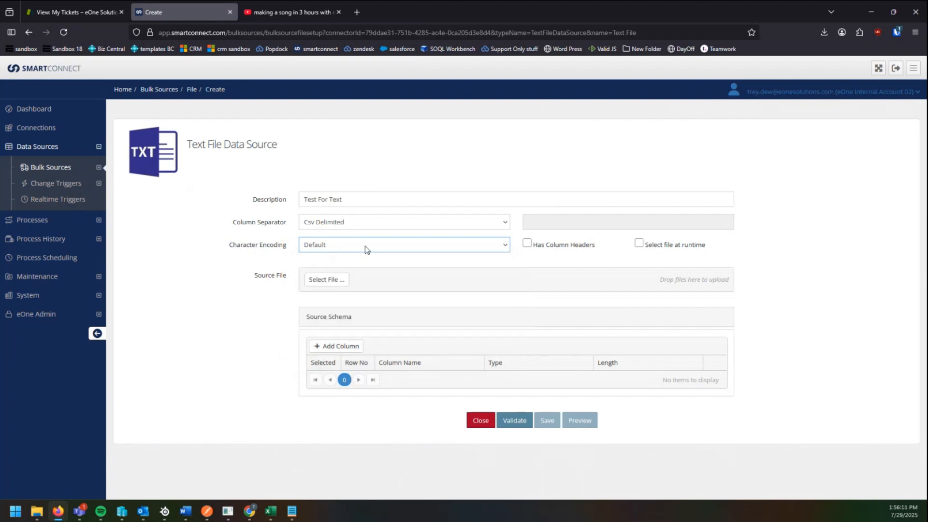
{"action": "left_click", "coordinate": [528, 243]}
{"action": "left_click", "coordinate": [527, 244]}
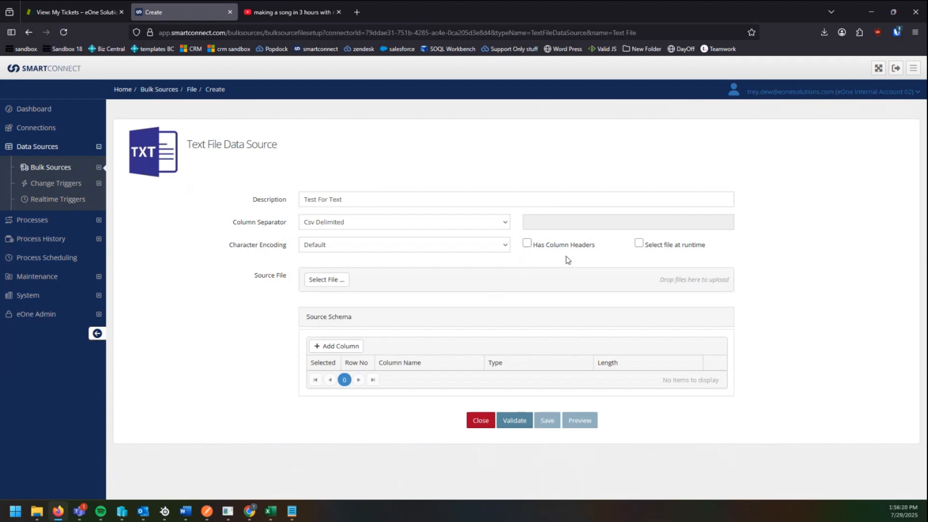
{"action": "left_click", "coordinate": [639, 243]}
{"action": "left_click", "coordinate": [639, 244]}
Step: Upload Arhist.25882.txt from the Desktop folder as the source file
{"action": "left_click", "coordinate": [343, 280]}
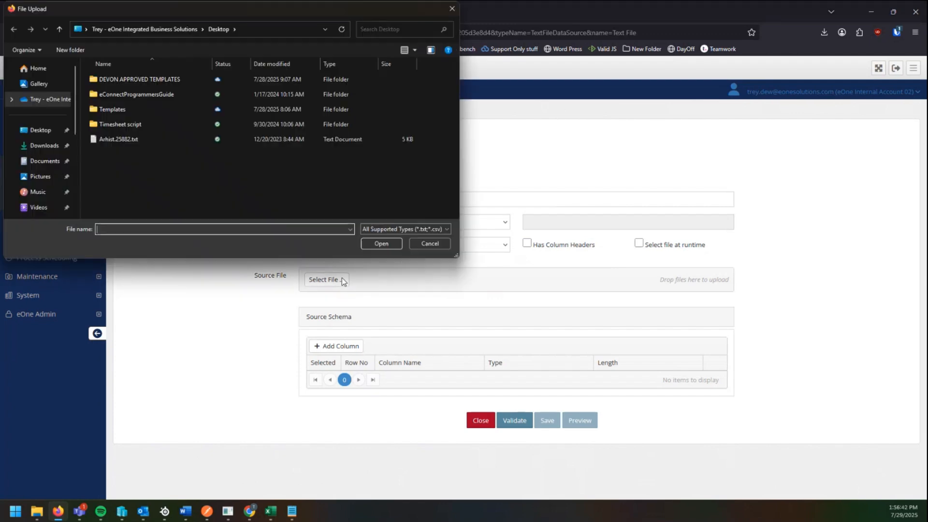
{"action": "left_click", "coordinate": [130, 139]}
{"action": "left_click", "coordinate": [382, 244]}
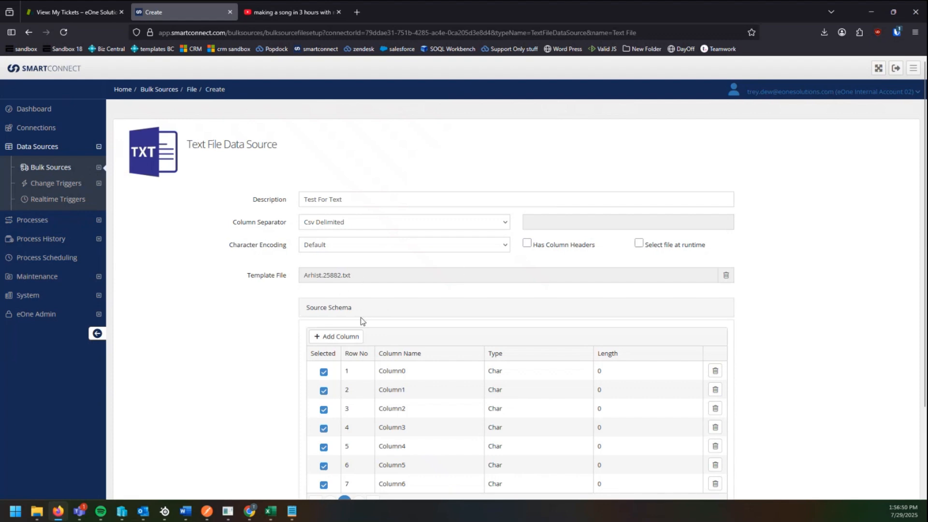
Step: Validate the text file data source and save it
{"action": "scroll", "coordinate": [361, 321], "scroll_direction": "down", "scroll_amount": 1}
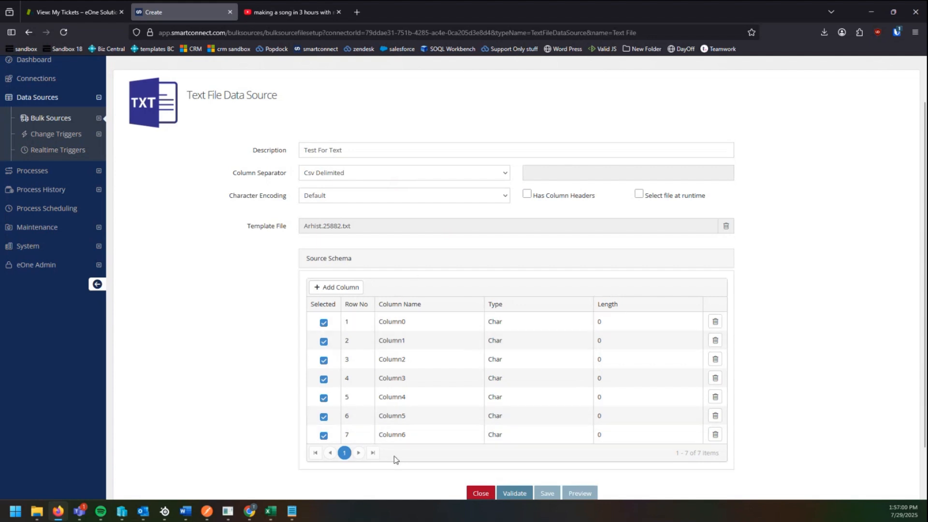
{"action": "scroll", "coordinate": [452, 435], "scroll_direction": "down", "scroll_amount": 2}
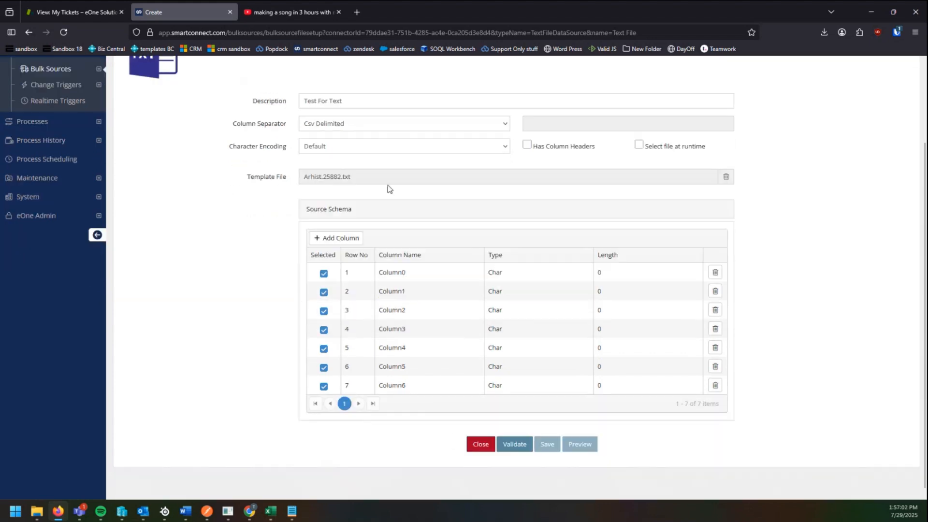
{"action": "left_click", "coordinate": [513, 445]}
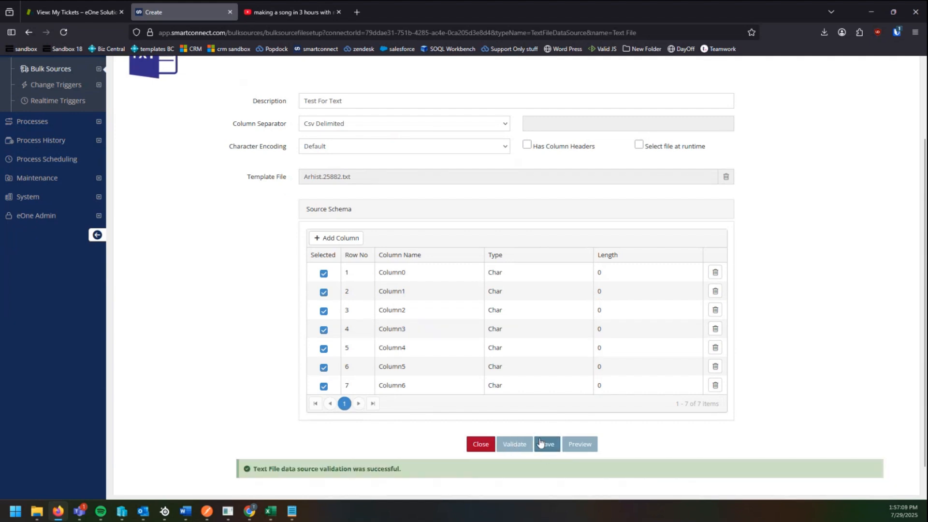
{"action": "left_click_drag", "start_coordinate": [297, 469], "coordinate": [403, 476]}
{"action": "left_click", "coordinate": [410, 468]}
{"action": "scroll", "coordinate": [410, 468], "scroll_direction": "down", "scroll_amount": 1}
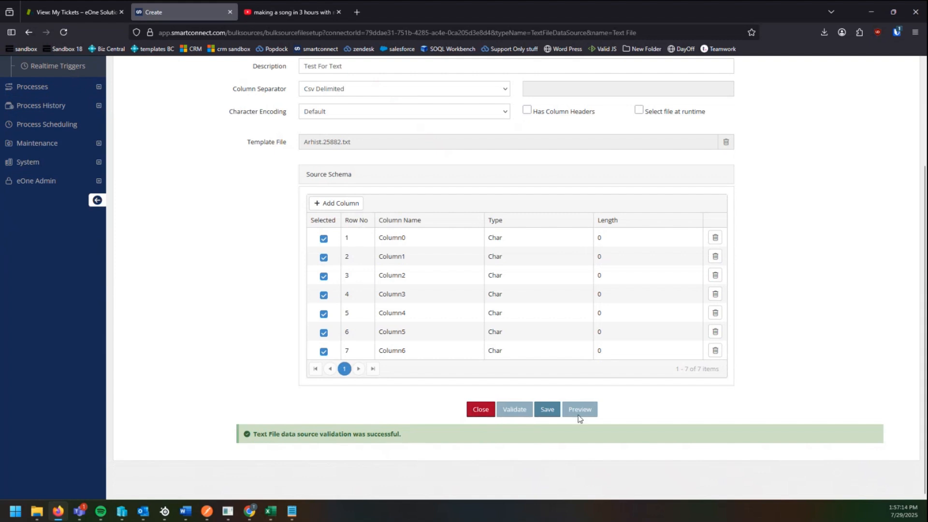
{"action": "left_click", "coordinate": [551, 411]}
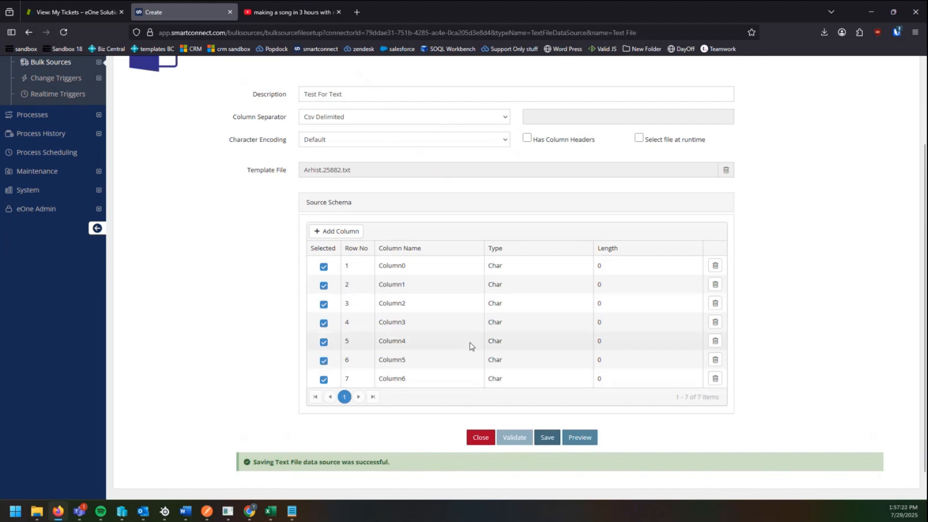
Step: Preview the data rows of the saved text file data source
{"action": "left_click", "coordinate": [580, 438]}
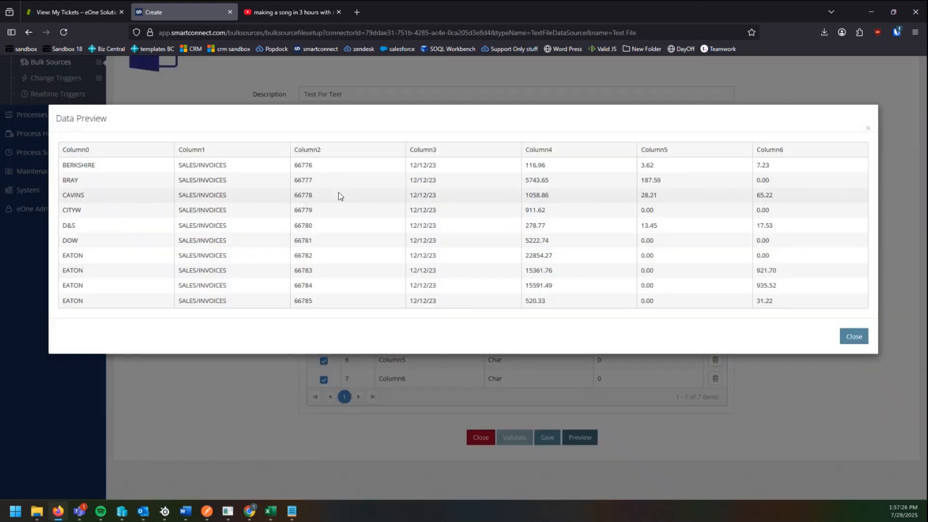
{"action": "left_click_drag", "start_coordinate": [66, 164], "coordinate": [747, 322]}
{"action": "left_click", "coordinate": [747, 322]}
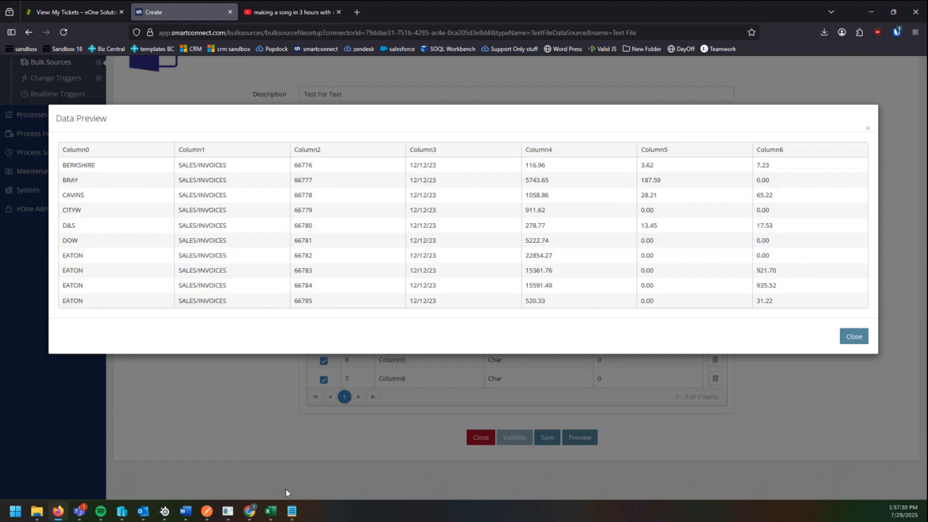
Step: Compare the preview's rows and column headers with the raw text file in Notepad, and close the preview
{"action": "left_click", "coordinate": [290, 512]}
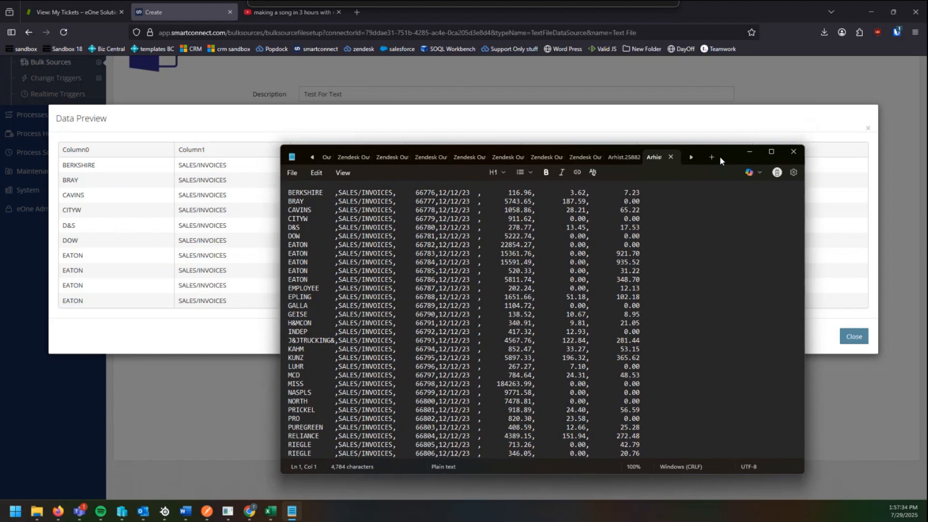
{"action": "scroll", "coordinate": [494, 267], "scroll_direction": "down", "scroll_amount": 6}
{"action": "scroll", "coordinate": [494, 267], "scroll_direction": "down", "scroll_amount": 1}
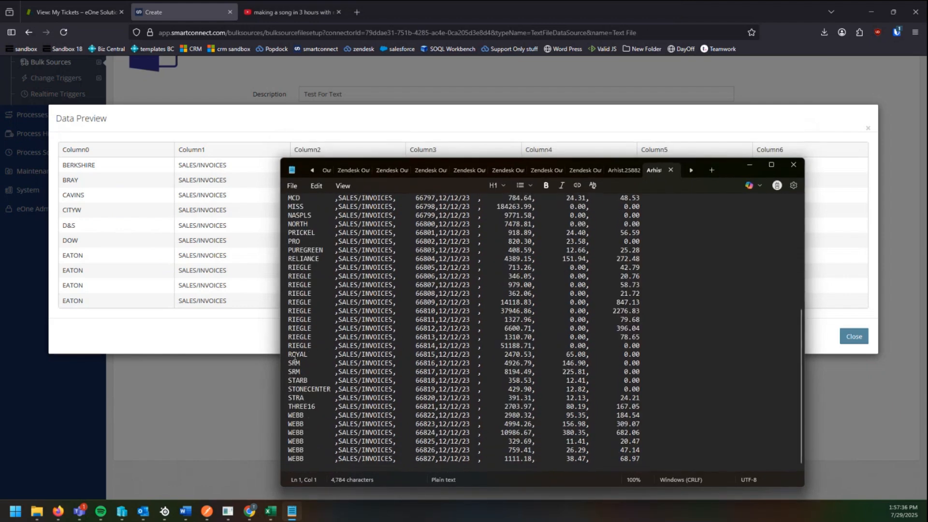
{"action": "left_click_drag", "start_coordinate": [336, 375], "coordinate": [290, 380]}
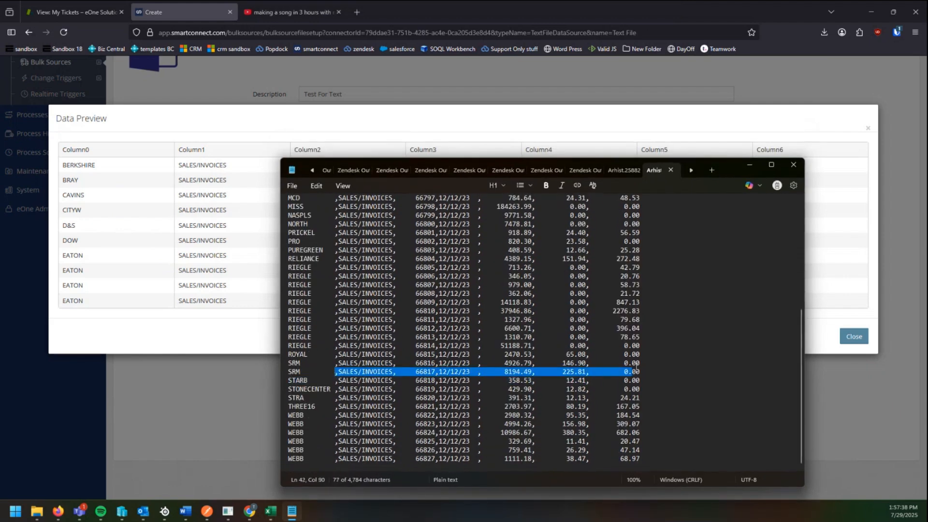
{"action": "left_click", "coordinate": [750, 165]}
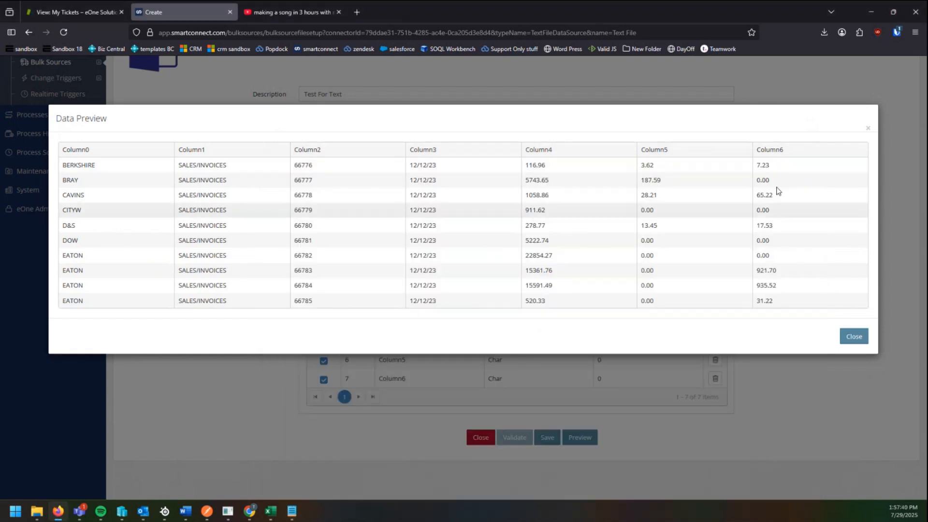
{"action": "left_click_drag", "start_coordinate": [65, 152], "coordinate": [812, 154]}
{"action": "left_click", "coordinate": [855, 337]}
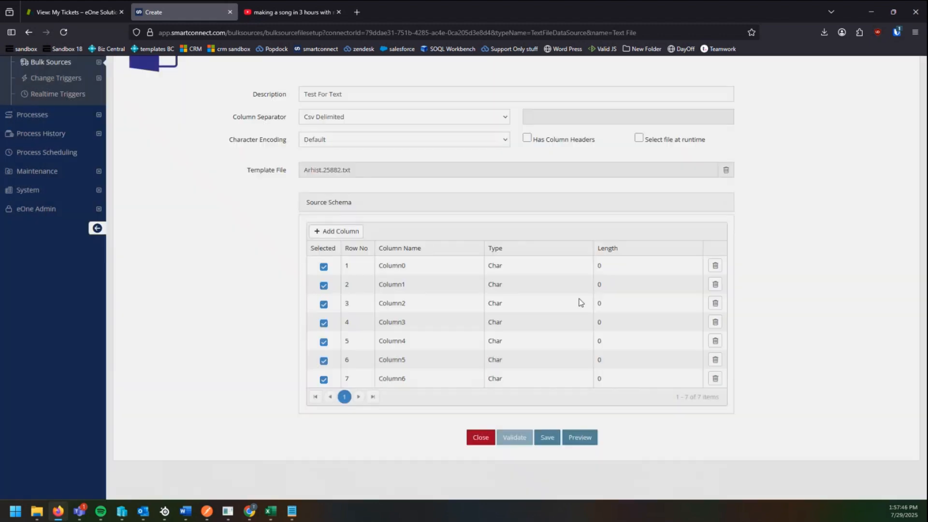
Step: Rename the first two source schema columns to Test and Test2
{"action": "left_click", "coordinate": [415, 267]}
{"action": "type", "text": "A"}
{"action": "key", "text": "ctrl+a"}
{"action": "type", "text": "T"}
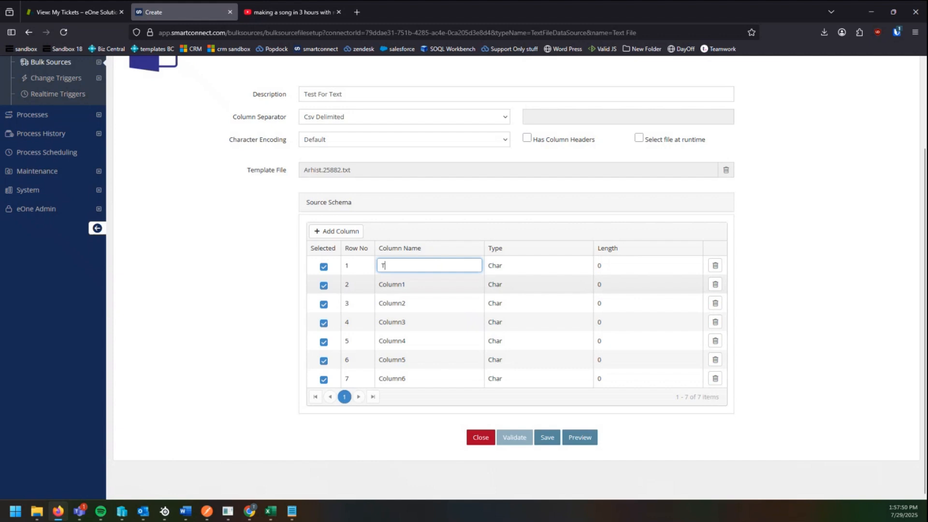
{"action": "type", "text": "Est"}
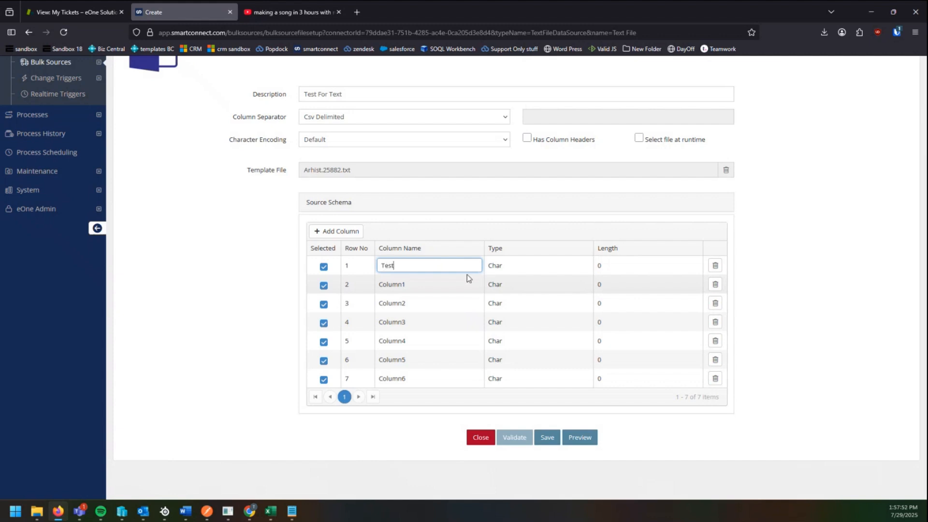
{"action": "left_click", "coordinate": [412, 284]}
{"action": "key", "text": "ctrl+a"}
{"action": "type", "text": "Test2"}
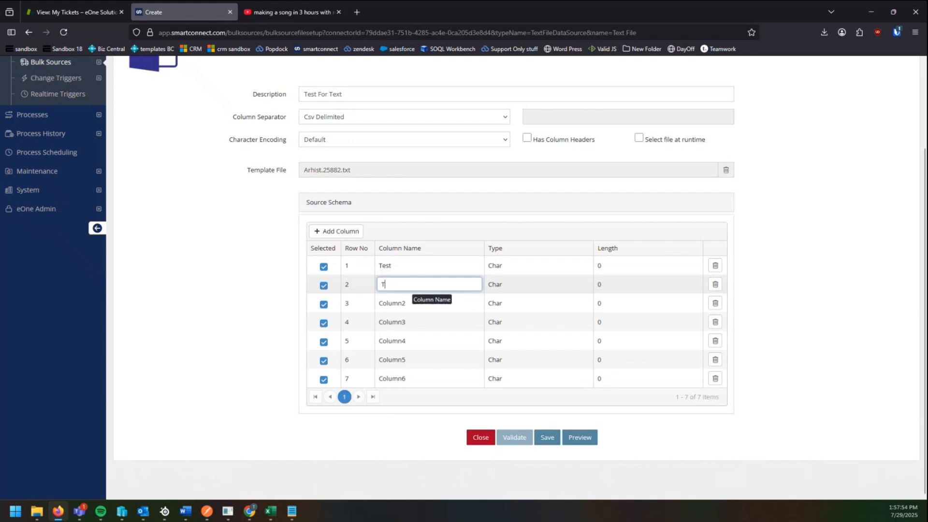
Step: Rename the third source schema column to Date
{"action": "left_click", "coordinate": [409, 301]}
{"action": "key", "text": "ctrl+a"}
{"action": "type", "text": "ED"}
{"action": "key", "text": "BackSpace"}
{"action": "key", "text": "BackSpace"}
{"action": "type", "text": "Date"}
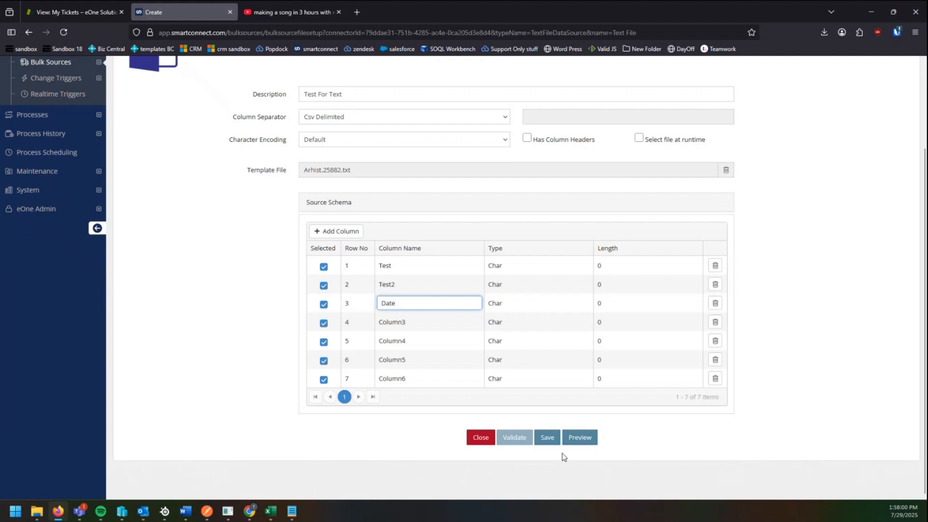
{"action": "left_click", "coordinate": [373, 455]}
Step: Preview the data source before saving, check its column headers and close the preview
{"action": "left_click", "coordinate": [592, 442]}
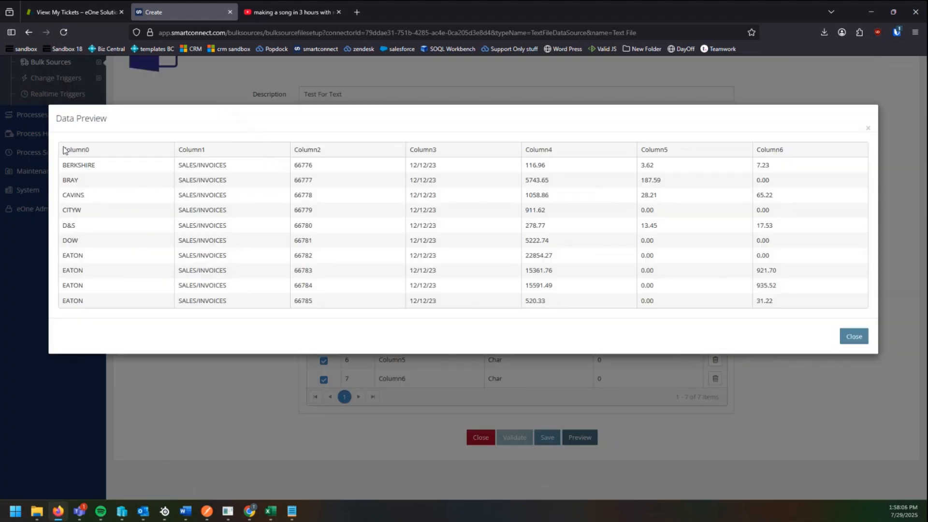
{"action": "left_click_drag", "start_coordinate": [64, 150], "coordinate": [768, 150]}
{"action": "left_click", "coordinate": [854, 341]}
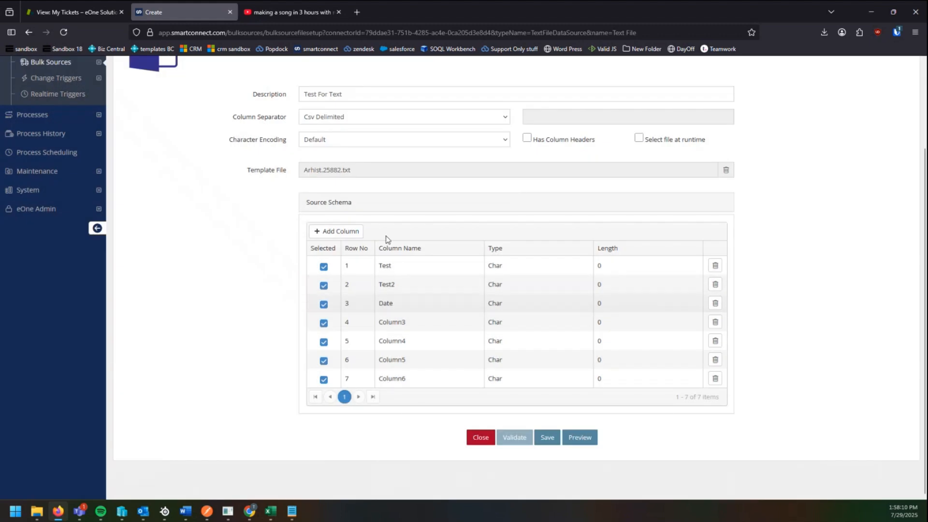
Step: Save the renamed columns and check the headers and date values in the data preview
{"action": "left_click", "coordinate": [549, 438]}
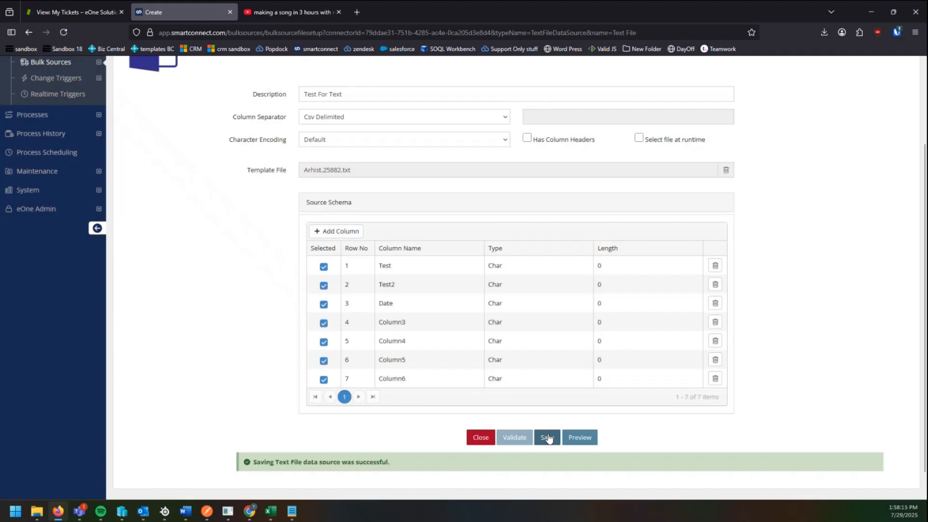
{"action": "left_click", "coordinate": [590, 440]}
{"action": "double_click", "coordinate": [85, 150]}
{"action": "double_click", "coordinate": [198, 149]}
{"action": "double_click", "coordinate": [293, 154]}
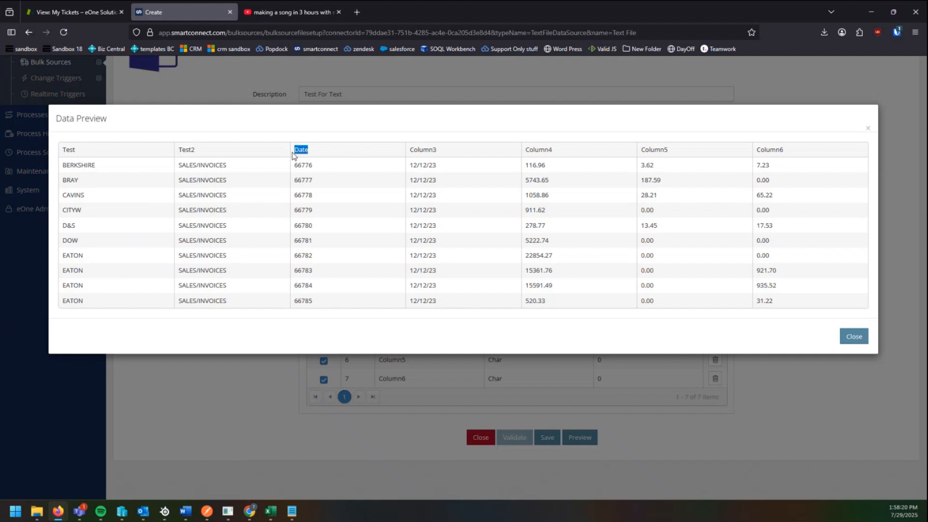
{"action": "left_click_drag", "start_coordinate": [408, 165], "coordinate": [464, 210]}
{"action": "left_click", "coordinate": [855, 337]}
Step: Review the Test For Text settings and close the data source form
{"action": "scroll", "coordinate": [340, 254], "scroll_direction": "up", "scroll_amount": 3}
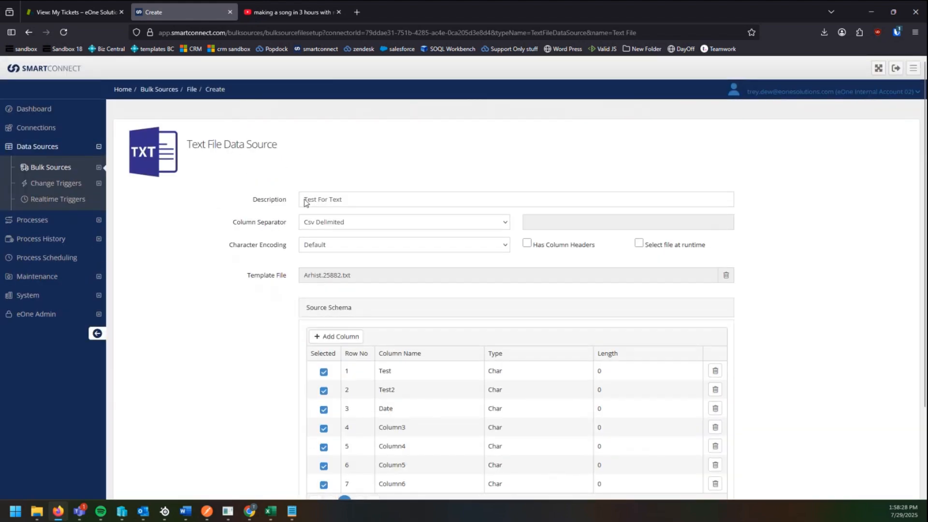
{"action": "scroll", "coordinate": [387, 274], "scroll_direction": "down", "scroll_amount": 3}
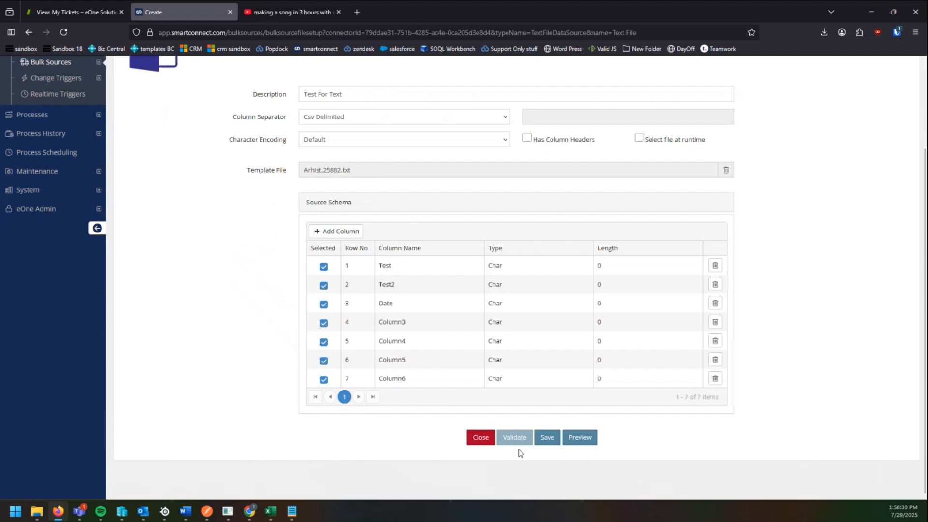
{"action": "left_click", "coordinate": [477, 438]}
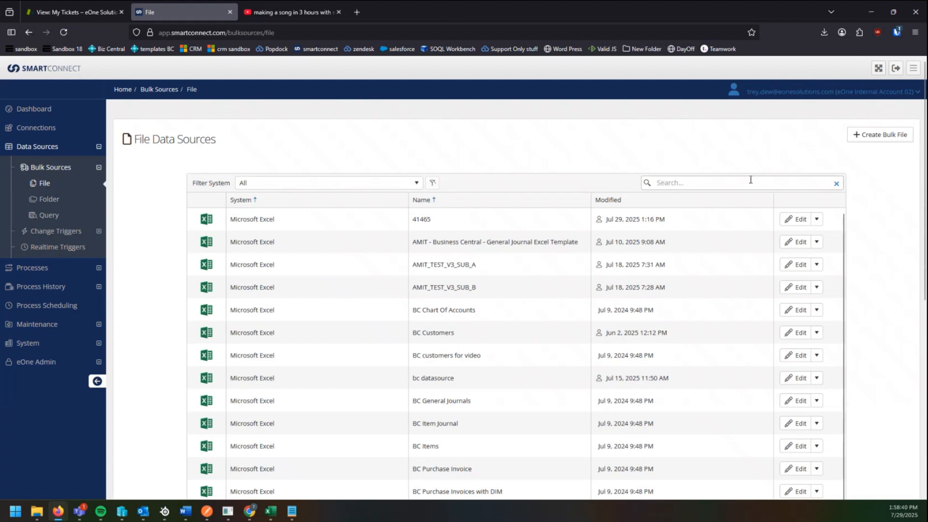
Step: Search the file data sources for "Test for Te" and open the Test For Text source for editing
{"action": "left_click", "coordinate": [749, 182]}
{"action": "type", "text": "Te"}
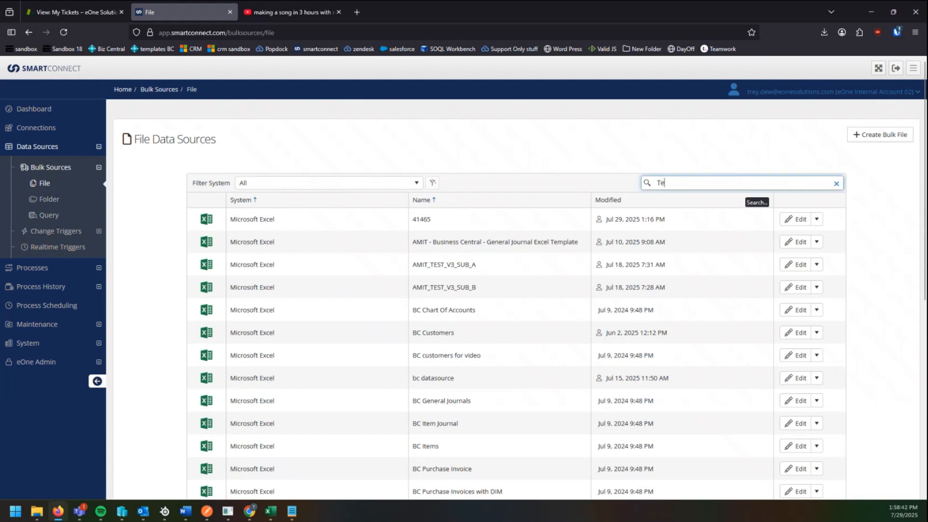
{"action": "type", "text": "st for Te"}
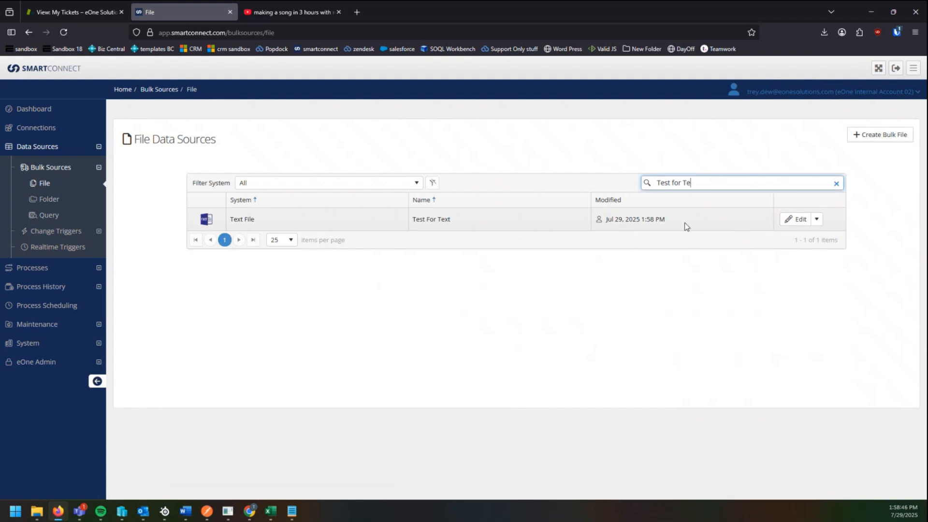
{"action": "left_click", "coordinate": [816, 220]}
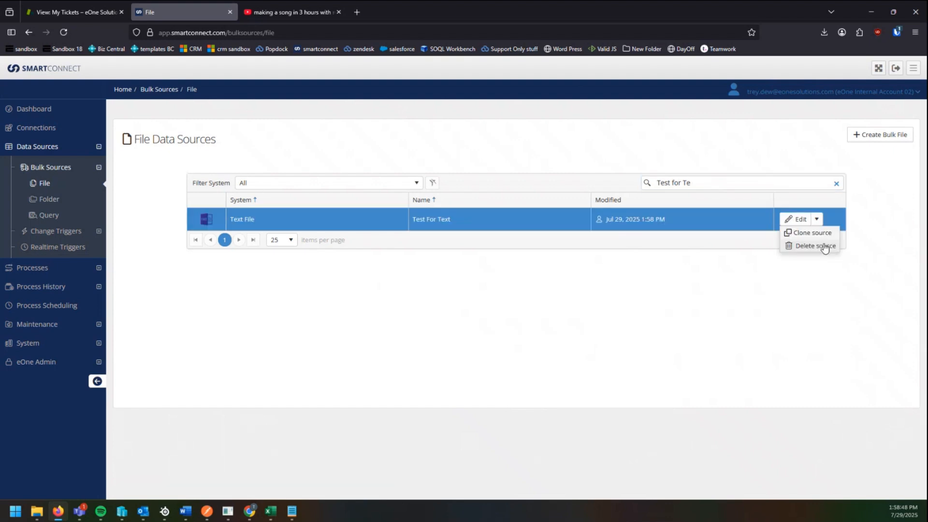
{"action": "left_click", "coordinate": [801, 220]}
Step: Validate the Test For Text data source, check its columns in the data preview and close the preview
{"action": "scroll", "coordinate": [562, 322], "scroll_direction": "down", "scroll_amount": 3}
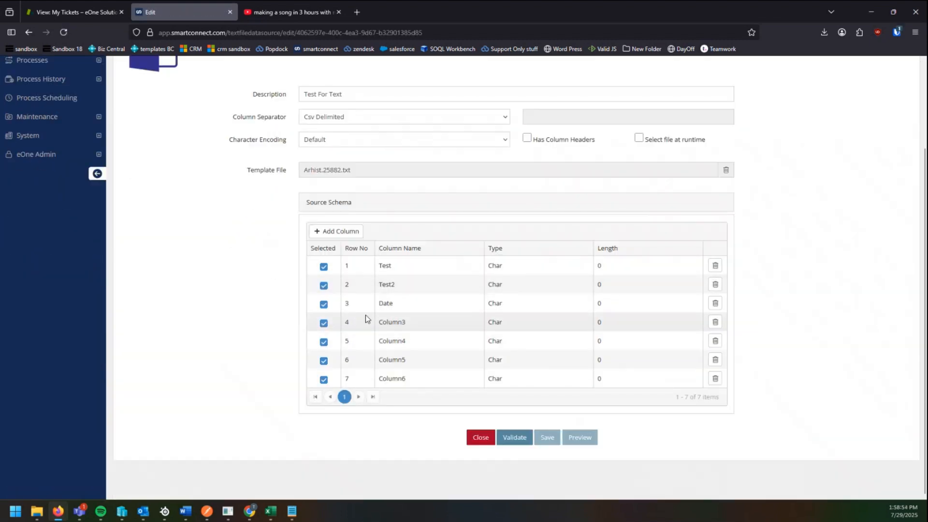
{"action": "left_click", "coordinate": [515, 438]}
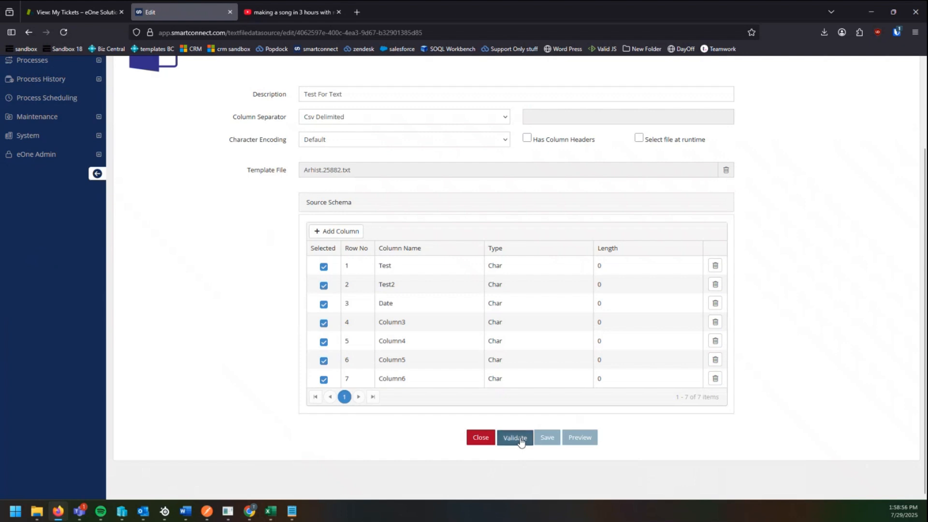
{"action": "left_click", "coordinate": [551, 440]}
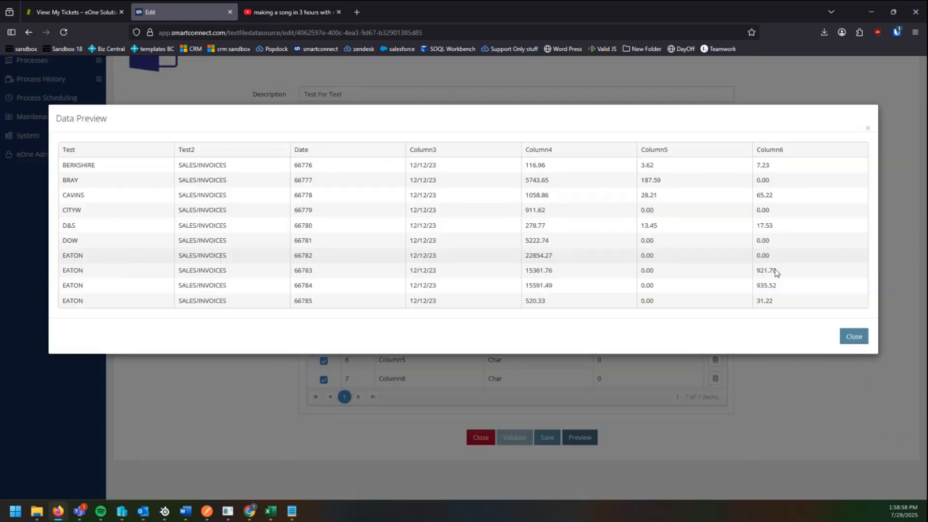
{"action": "left_click", "coordinate": [861, 338]}
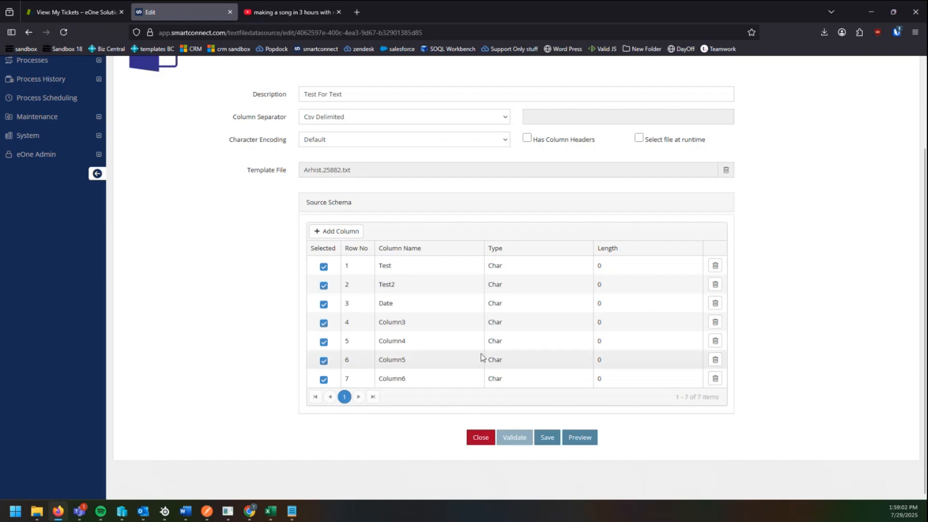
{"action": "scroll", "coordinate": [261, 373], "scroll_direction": "up", "scroll_amount": 3}
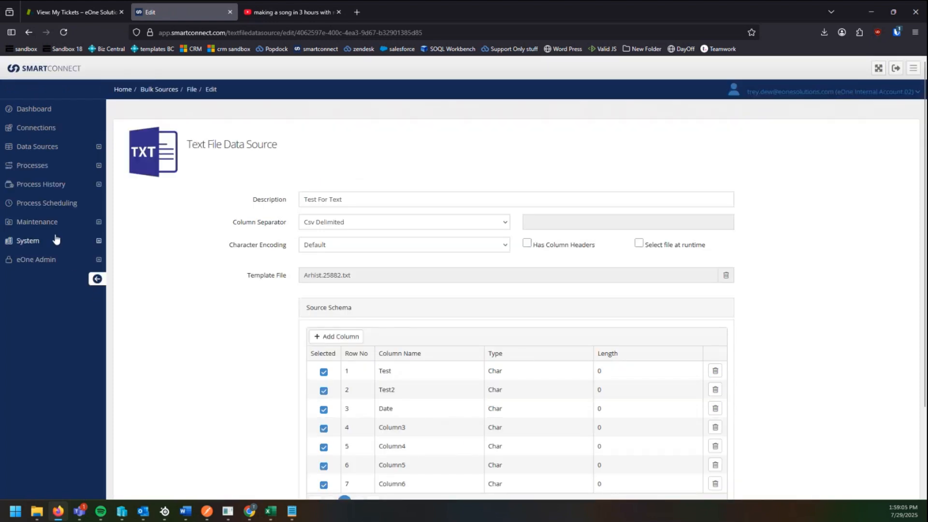